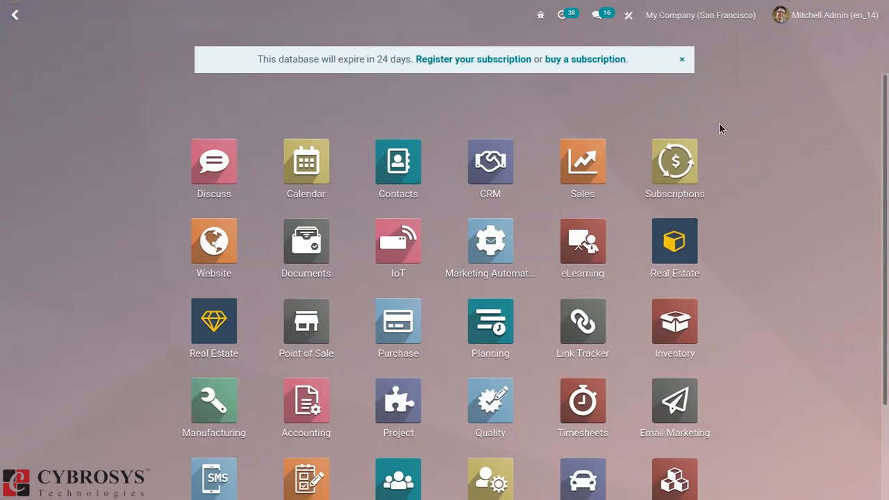
Open the ₹ 500.00 Azure Interior quotation dated 06/17/2021 in Sales and bring up its form in Studio
left_click(564, 173)
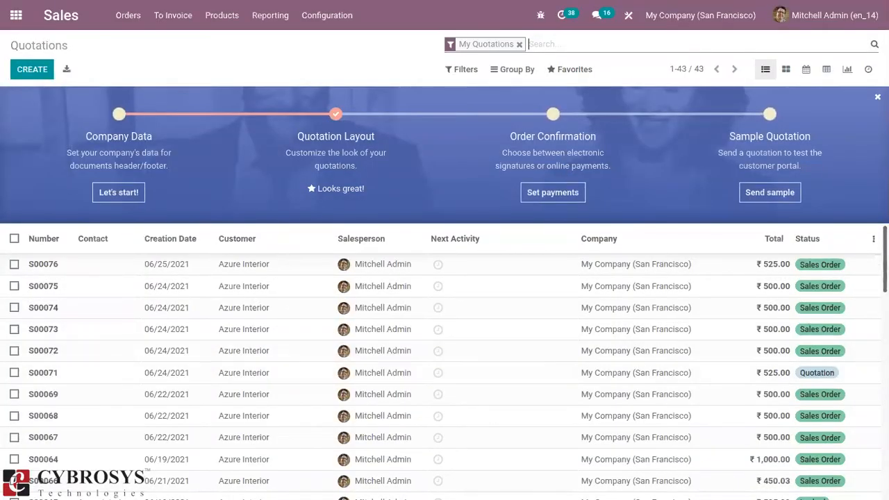
scroll(695, 362, "down", 3)
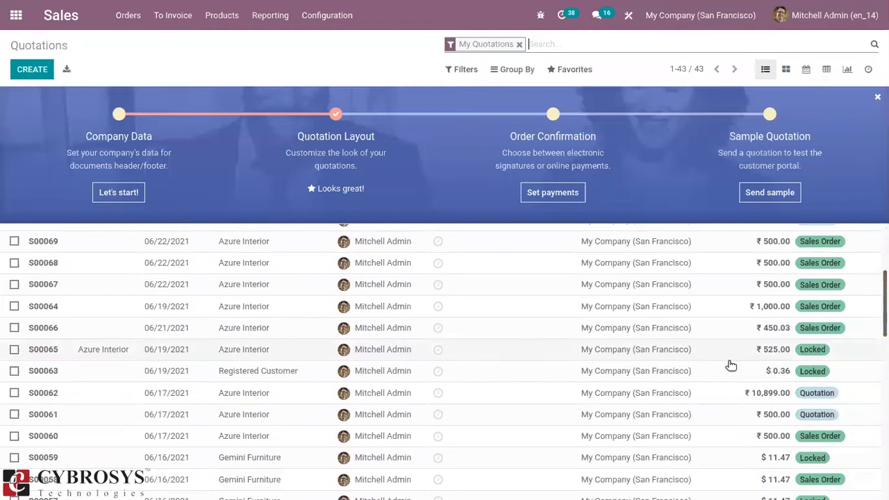
left_click(722, 420)
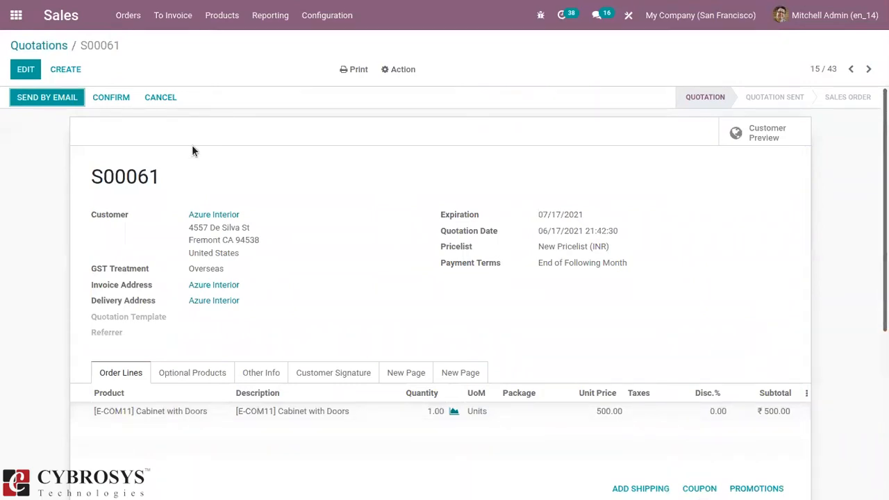
left_click(631, 16)
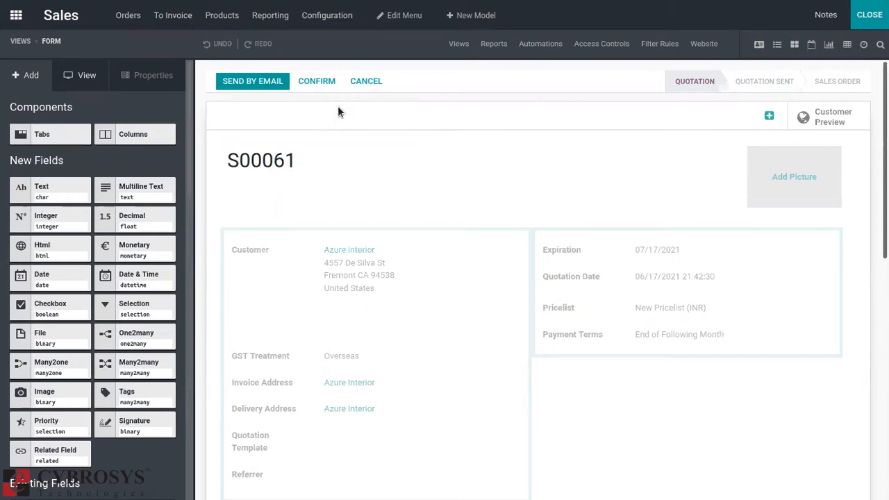
Enable approval rules for the form's Confirm action and assign the Administration / Access Rights group as approver
left_click(309, 81)
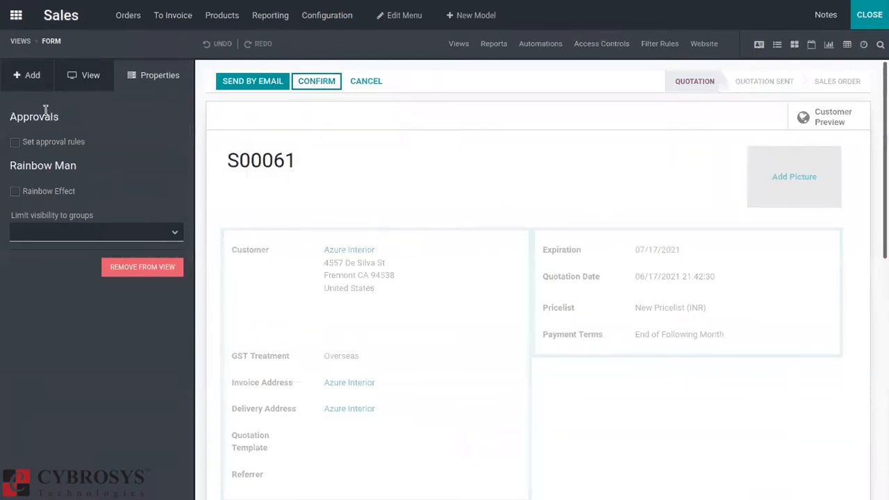
left_click(15, 143)
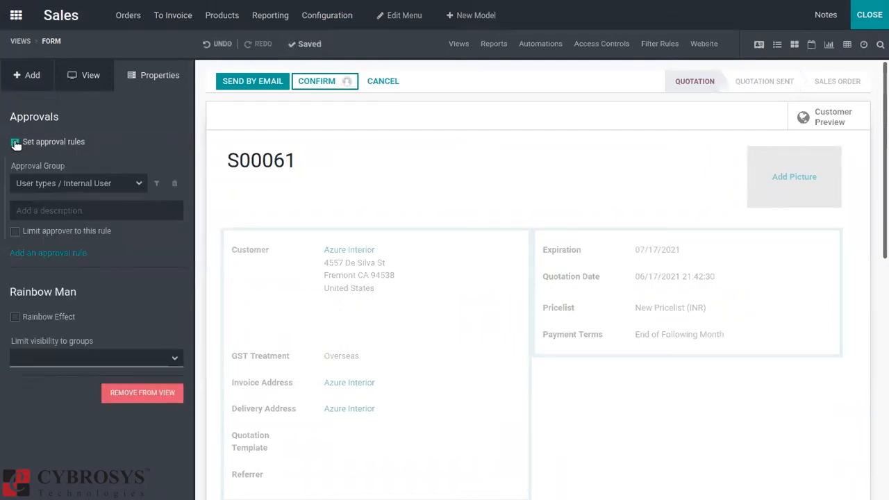
left_click(82, 186)
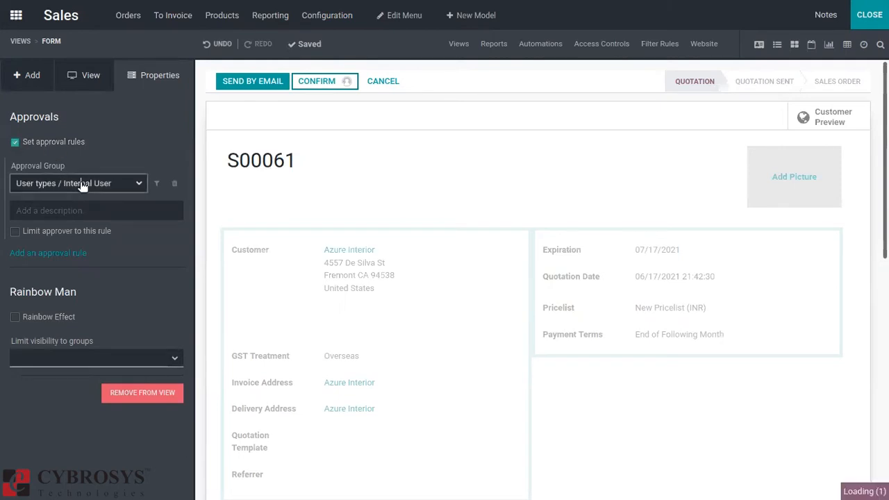
left_click(116, 187)
left_click(116, 186)
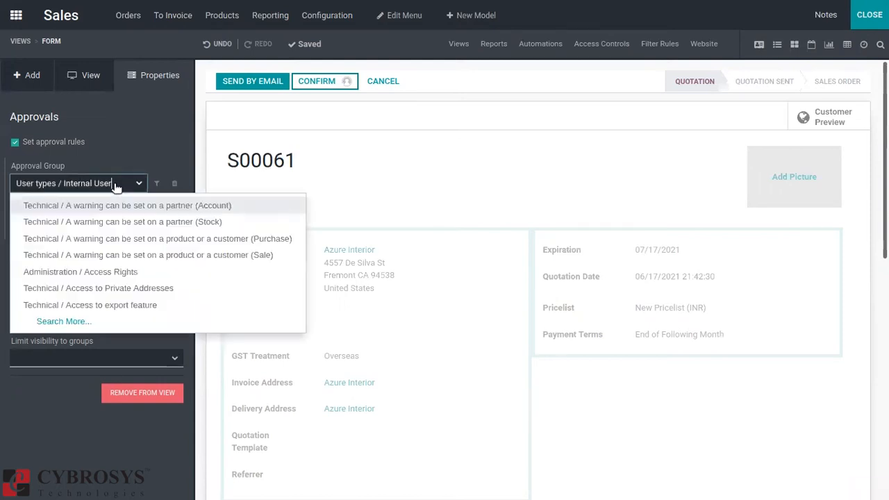
left_click(103, 273)
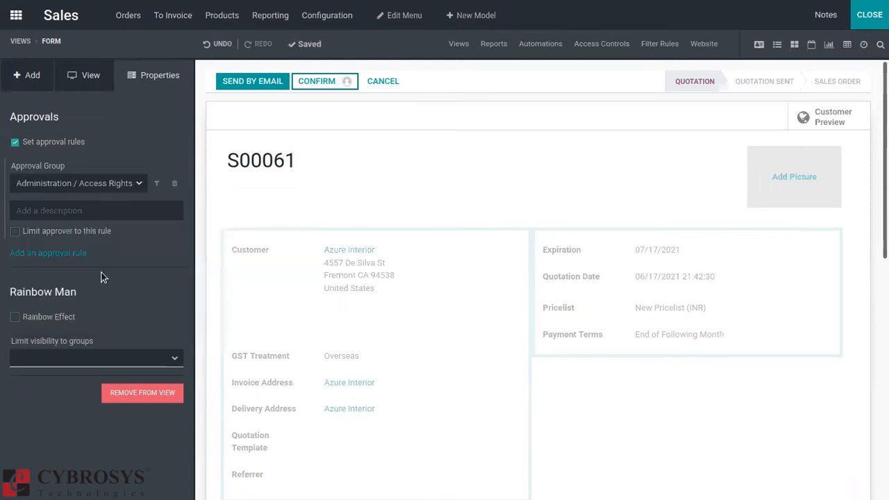
Describe the Administration / Access Rights approval rule as "First Approval"
left_click(86, 205)
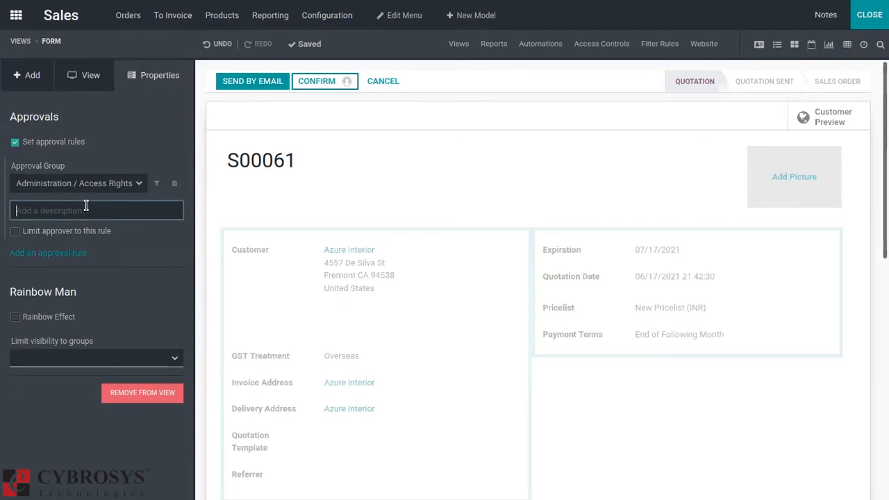
type("Firs")
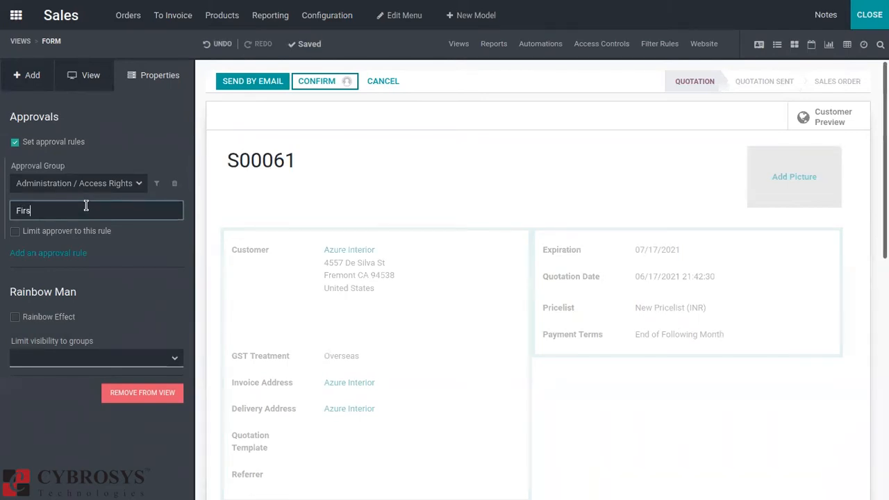
type("t Approval")
left_click(155, 161)
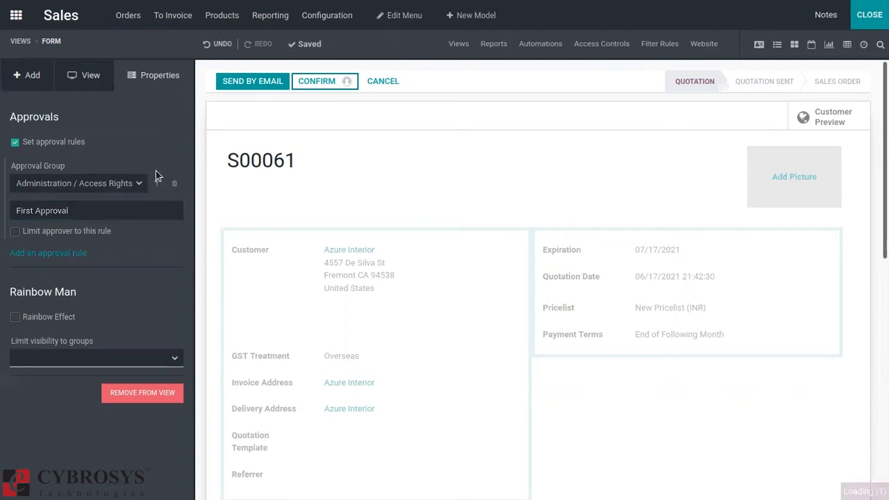
Add a condition to the First Approval rule that filters on the order's Total field (amount_total)
left_click(157, 184)
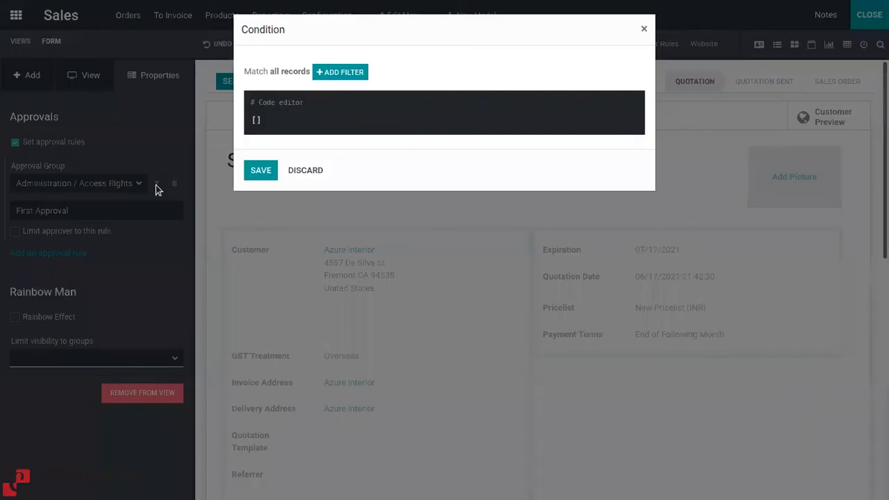
left_click(336, 73)
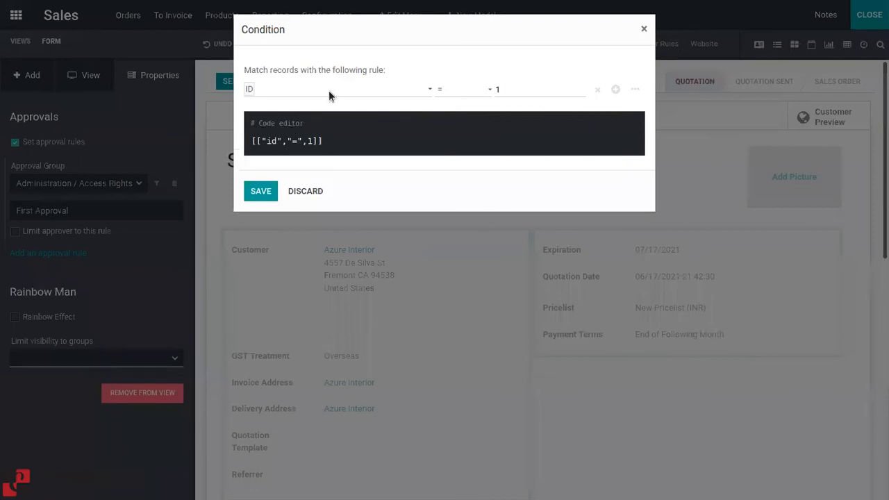
left_click(328, 90)
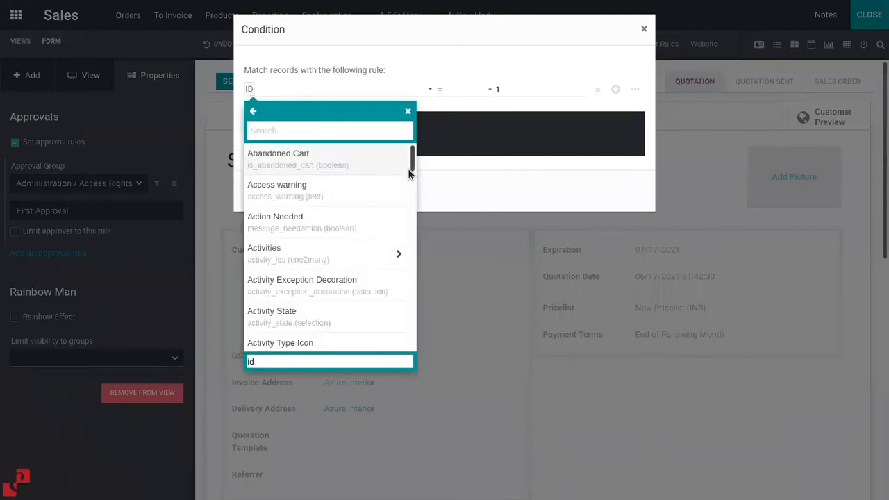
left_click_drag(411, 166, 412, 251)
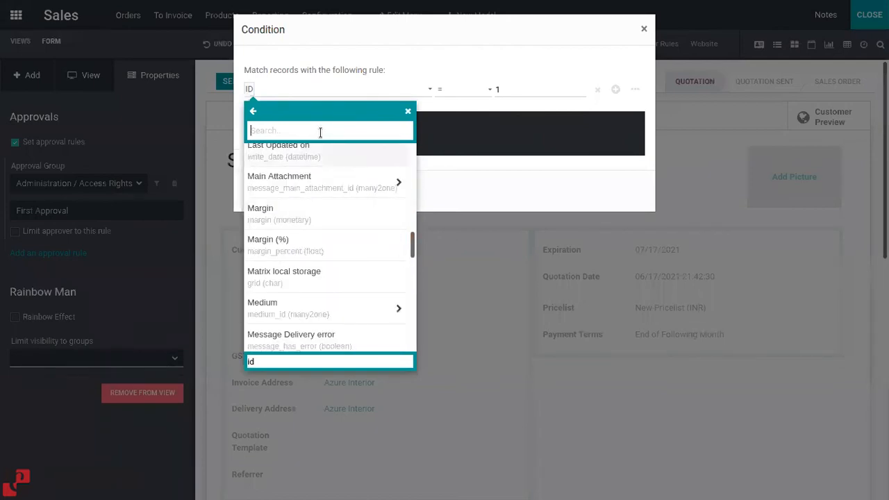
type("tot")
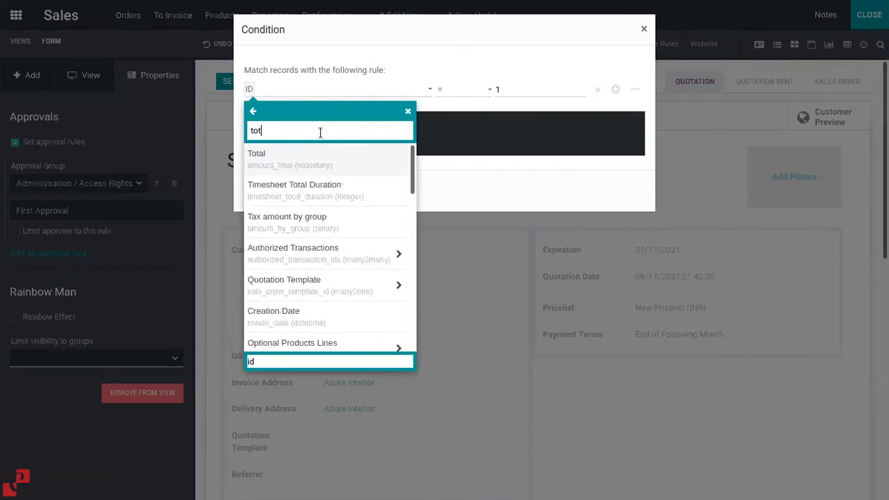
left_click(345, 160)
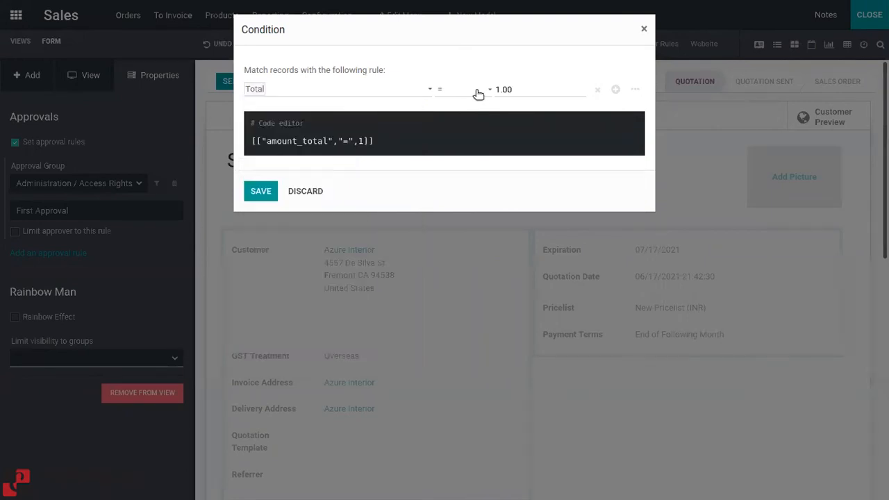
Make the Total condition match amounts greater than 1000 and save it
left_click(465, 91)
left_click(476, 159)
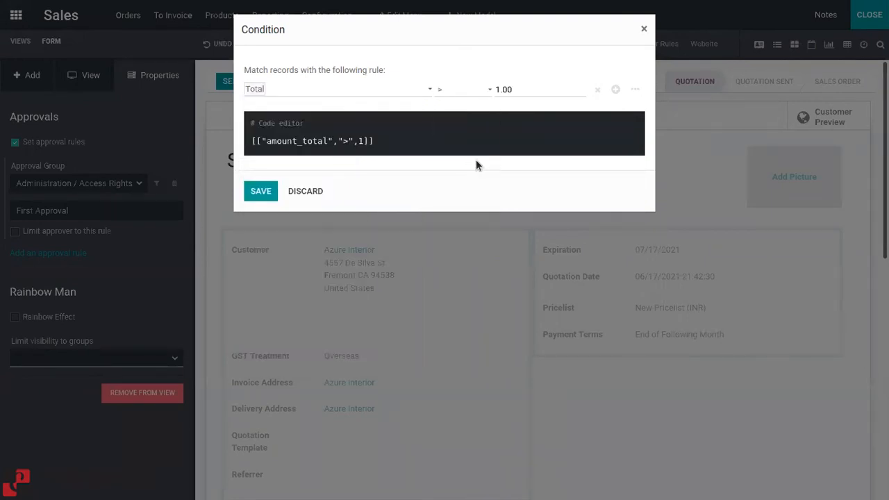
left_click(548, 86)
key("BackSpace")
key("BackSpace")
key("BackSpace")
type("000")
left_click(261, 192)
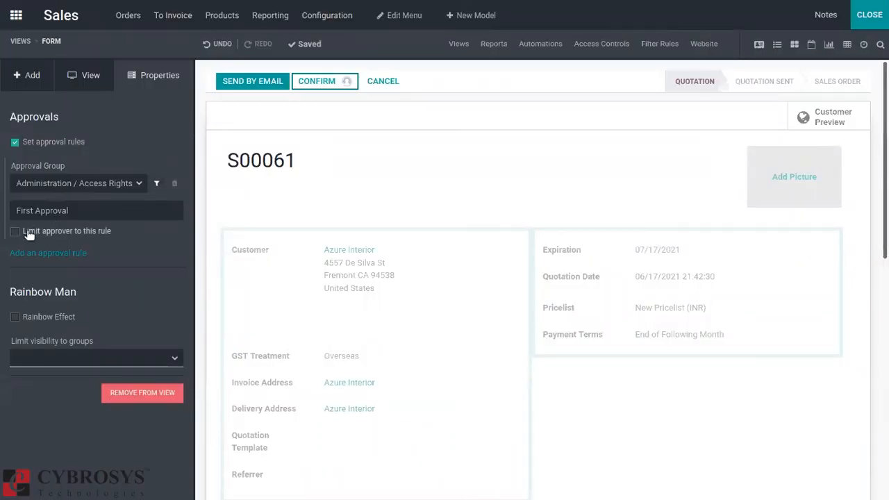
Add a second approval rule to Confirm with Sales / Administrator as its approval group
mouse_move(29, 235)
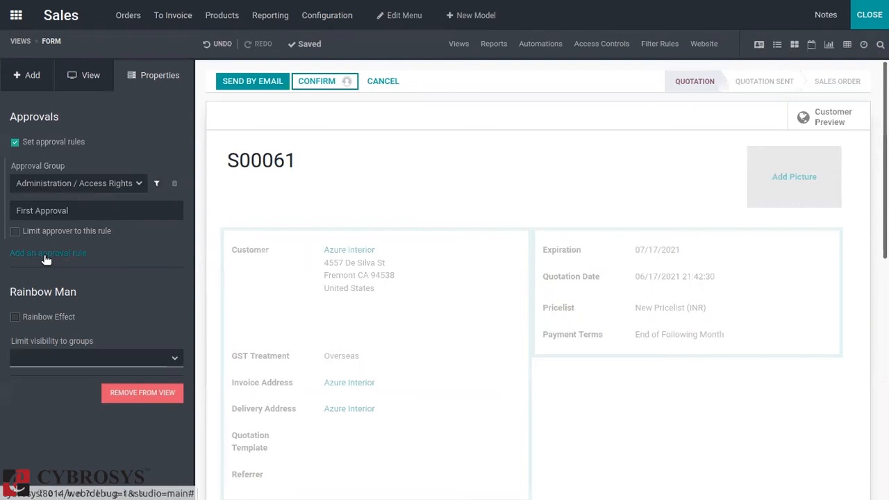
left_click(43, 258)
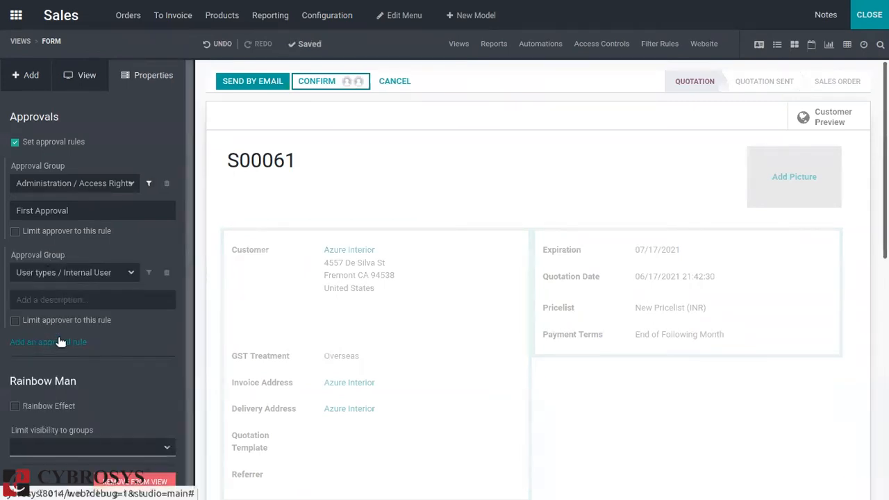
left_click(66, 275)
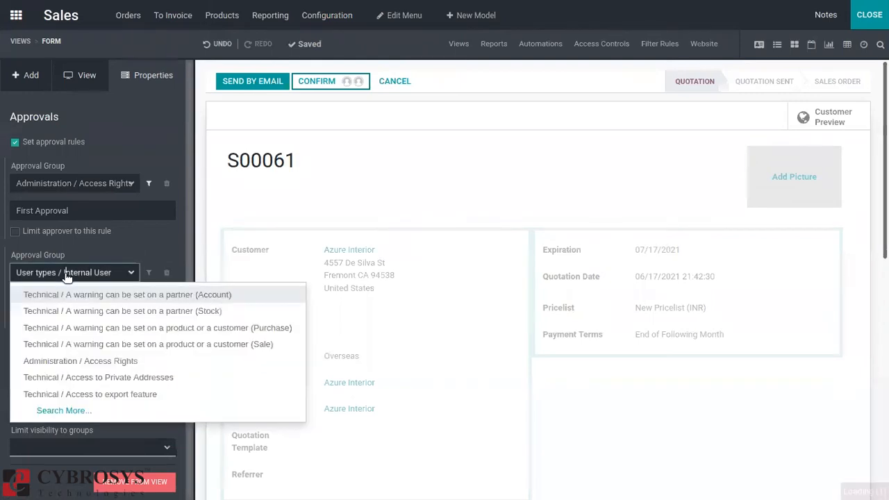
left_click(55, 412)
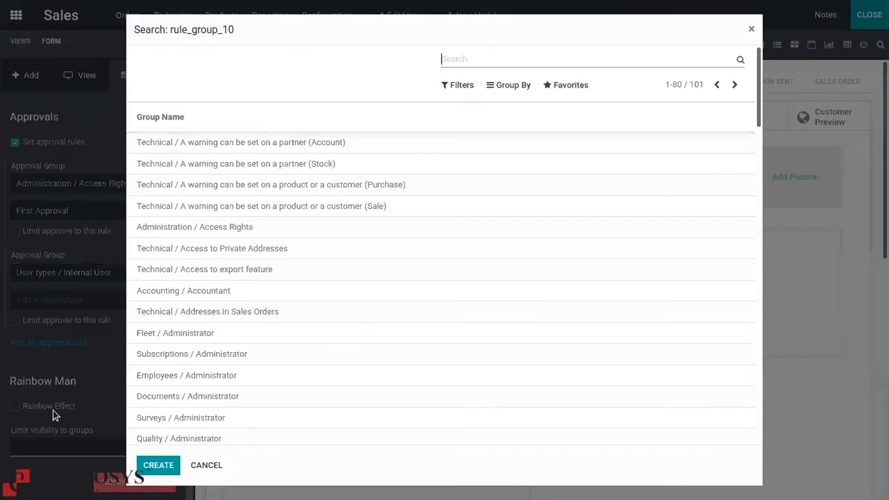
scroll(757, 164, "down", 5)
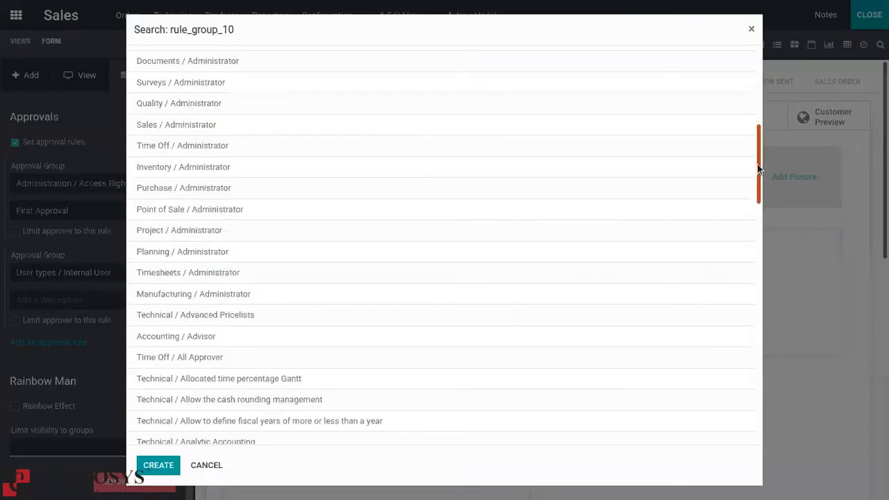
left_click_drag(757, 164, 783, 177)
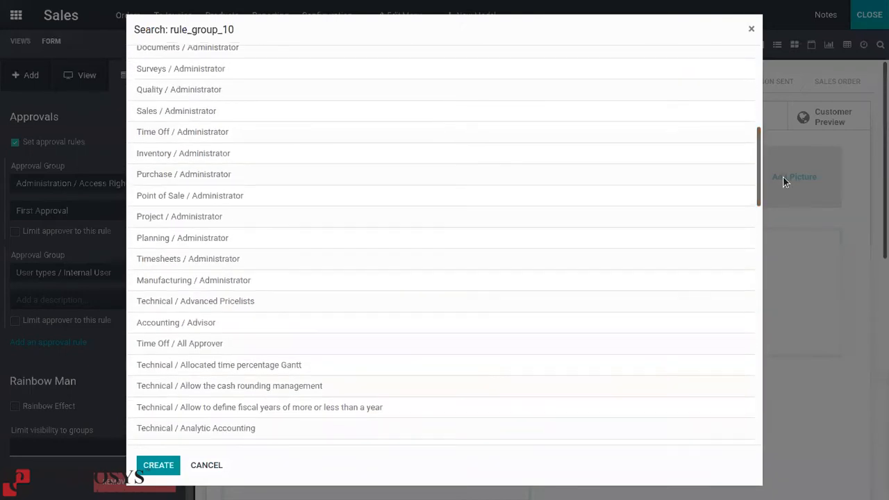
left_click(338, 109)
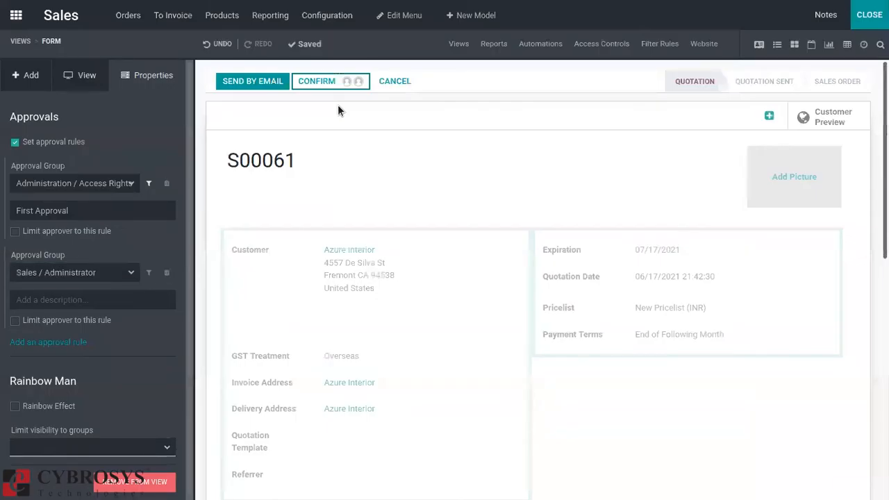
Describe the Sales / Administrator approval rule as "Final Approval"
left_click(44, 299)
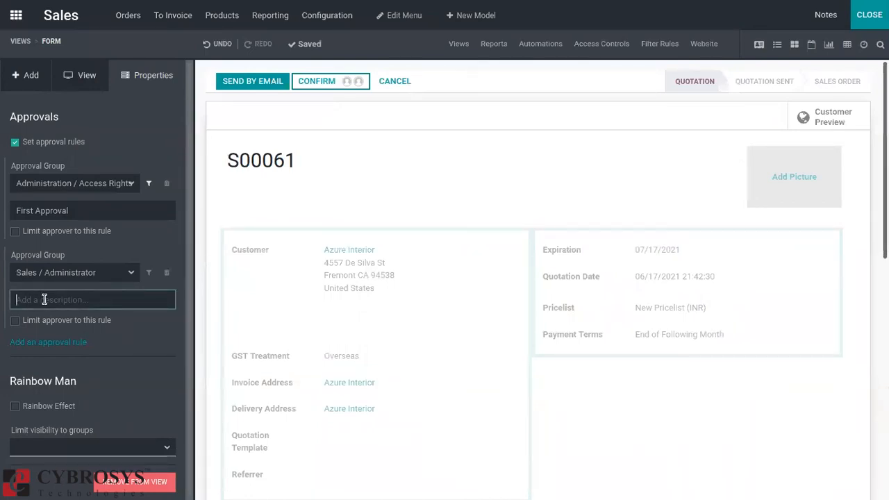
type("Final Approval")
left_click(128, 332)
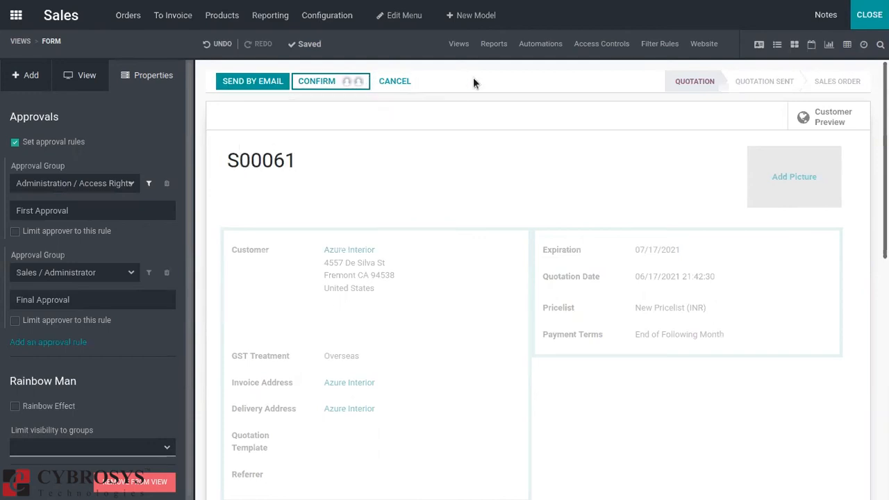
Leave Studio and display the approvals required for confirming the quotation
left_click(871, 15)
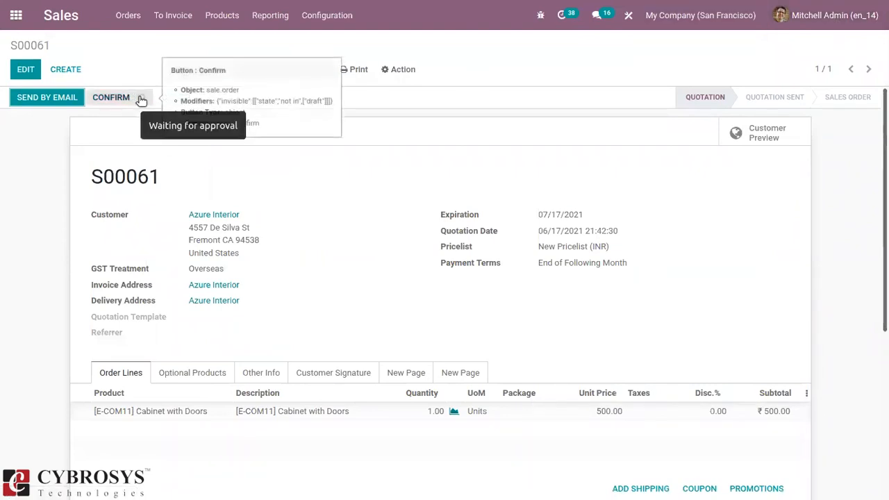
left_click(141, 99)
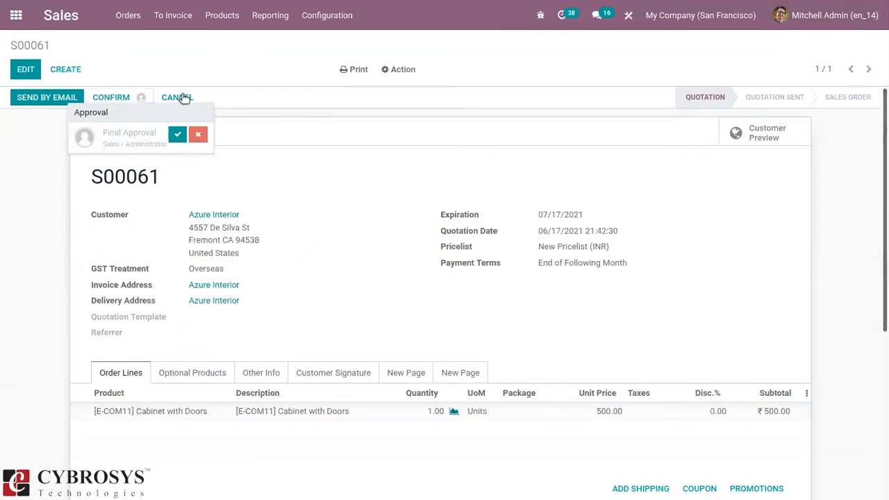
Change the Cabinet with Doors order line's unit price to 1200 and save the quotation
left_click(25, 74)
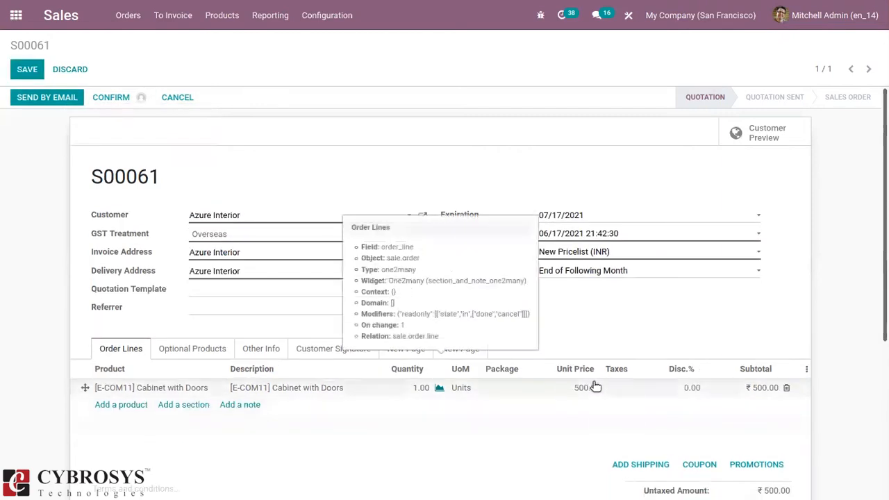
left_click(595, 386)
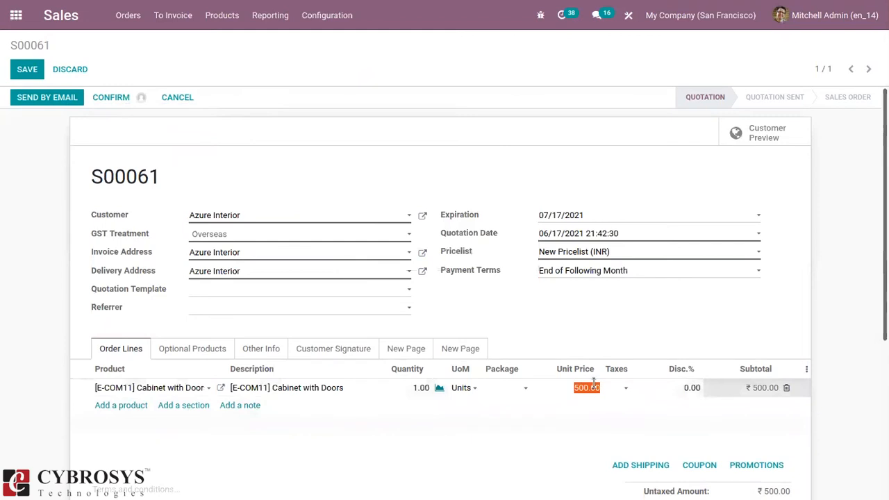
type("1200")
left_click(192, 144)
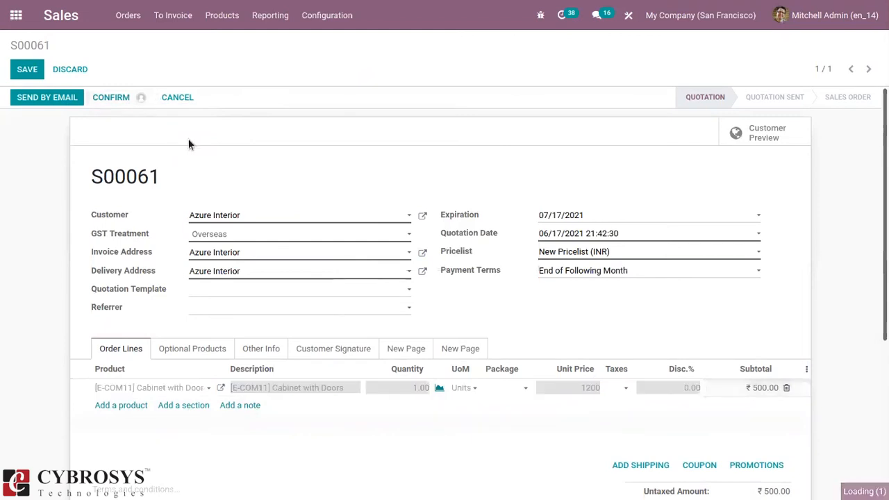
left_click(33, 70)
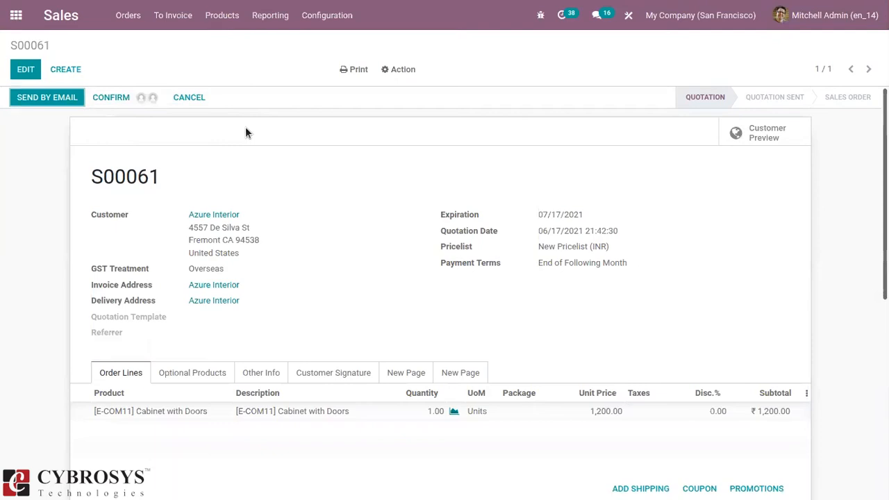
Review the approval requests attached to the quotation's Confirm action
left_click(143, 100)
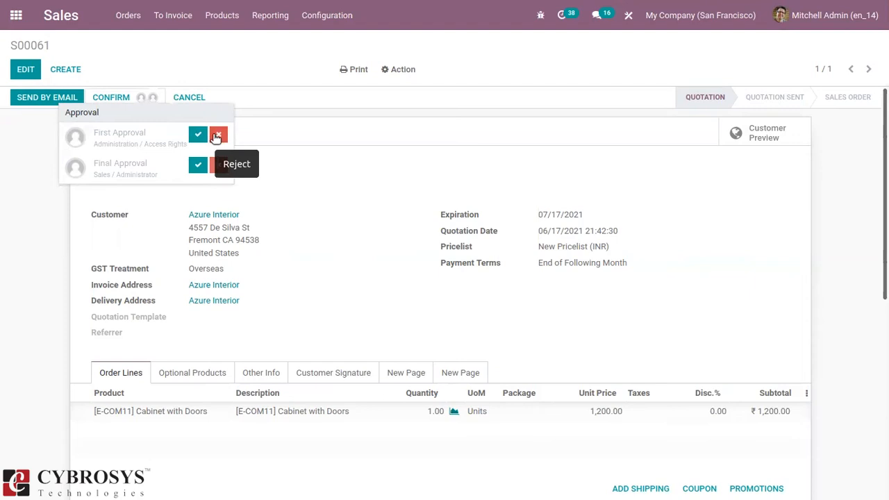
left_click(305, 135)
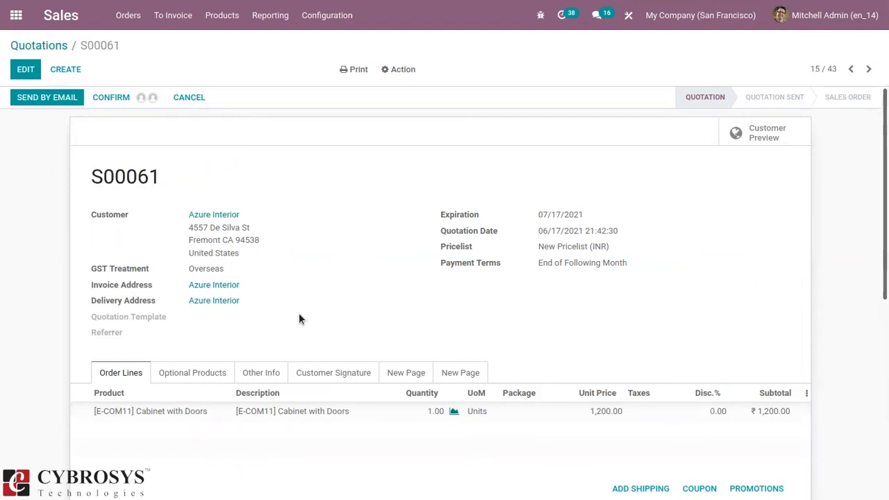
Reassign the quotation to the demo user as salesperson in its other information and save it
left_click(252, 369)
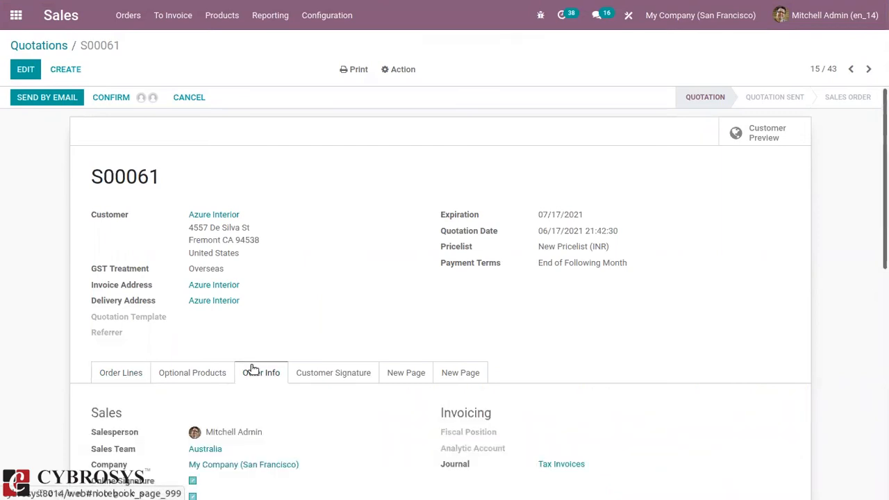
left_click(26, 70)
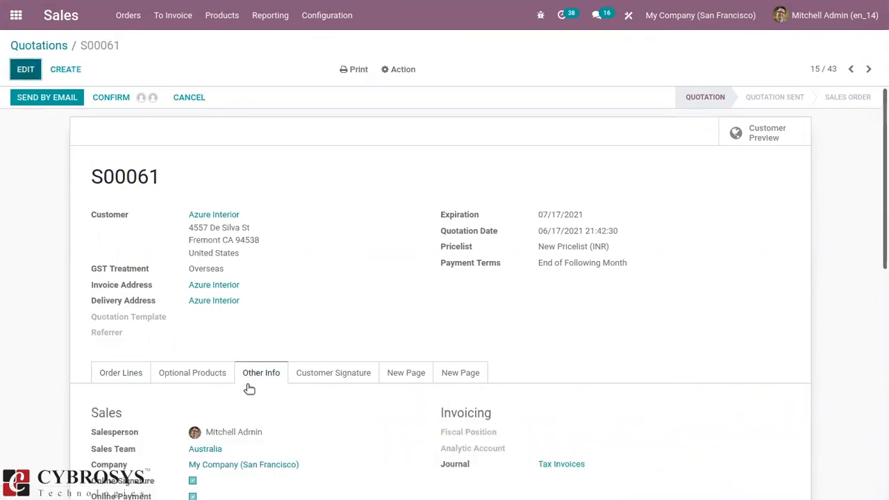
left_click(233, 410)
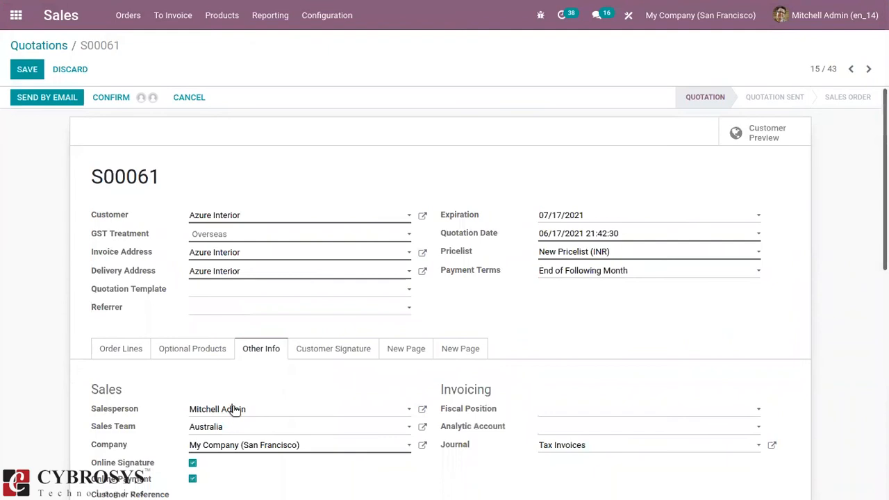
left_click(237, 431)
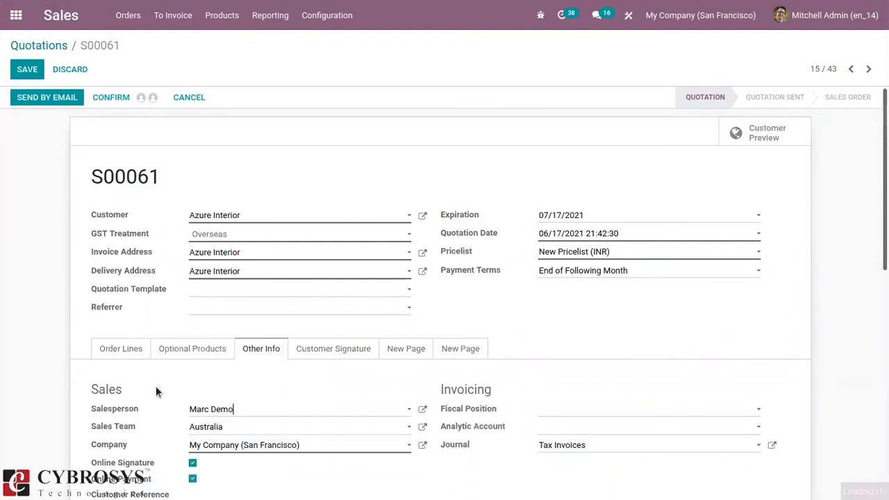
left_click(18, 67)
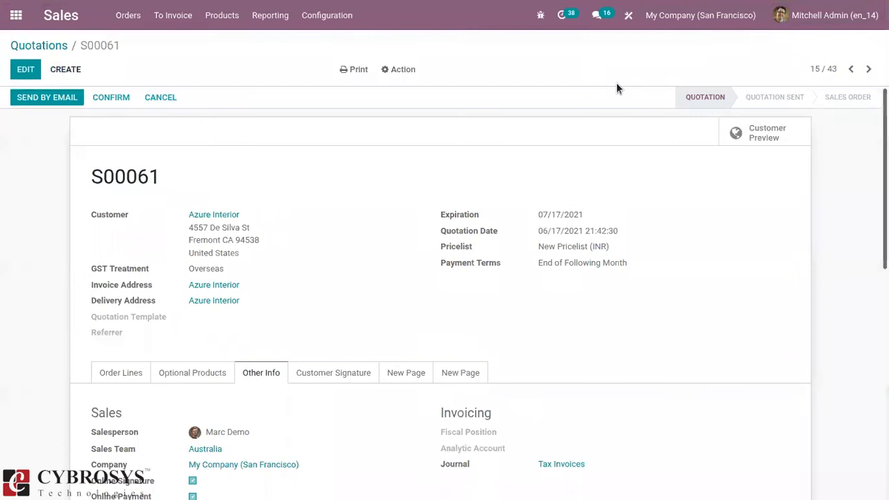
Log out and sign in with the demo user's login and password, declining to save the credentials in the browser
left_click(831, 15)
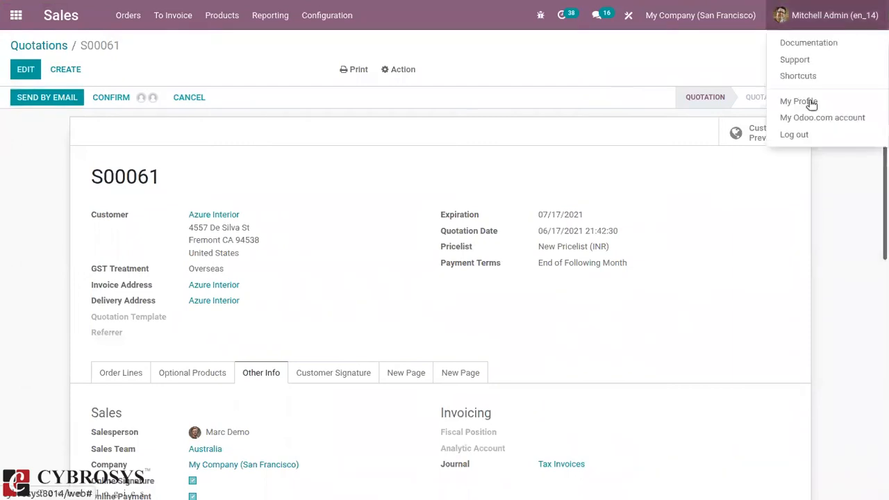
left_click(809, 134)
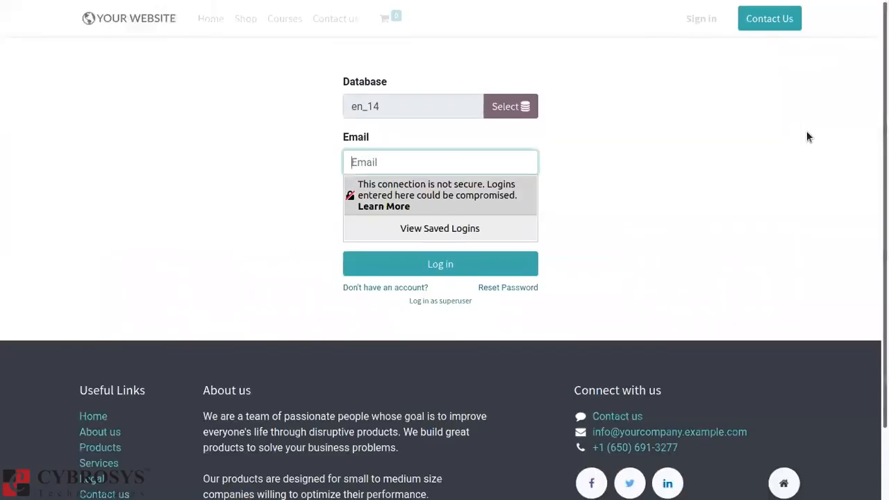
type("demo")
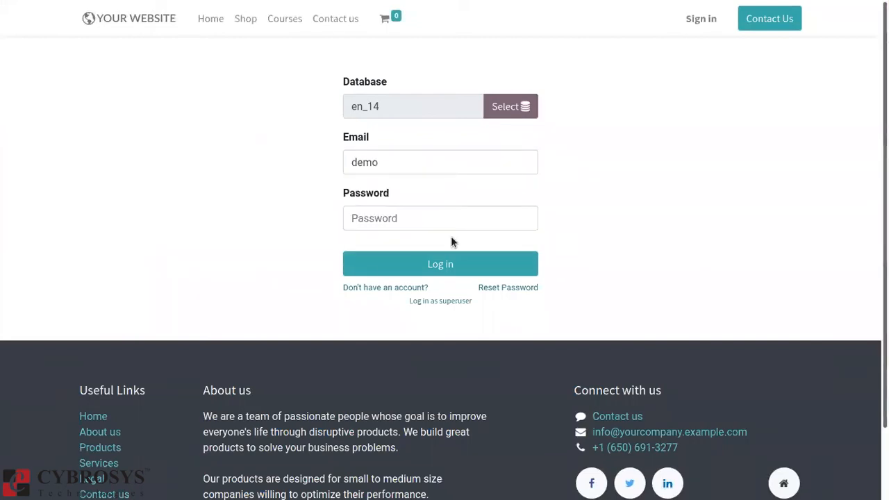
left_click(436, 220)
type("demo")
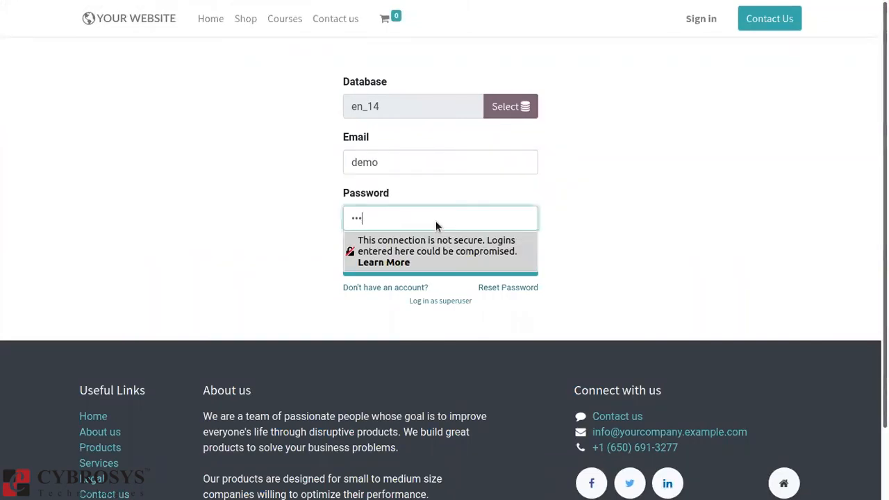
left_click(484, 271)
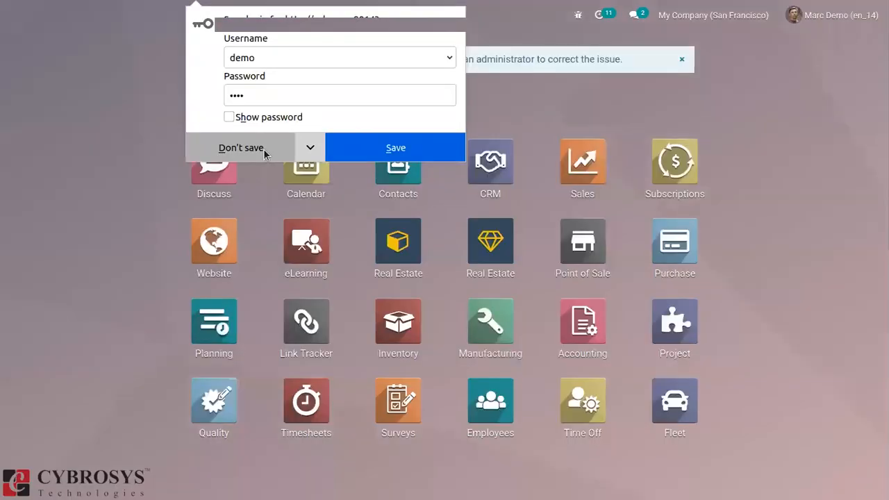
left_click(264, 153)
Open the Azure Interior quotation of 1,200.00 in Sales, try to confirm it, and dismiss the notification
left_click(583, 155)
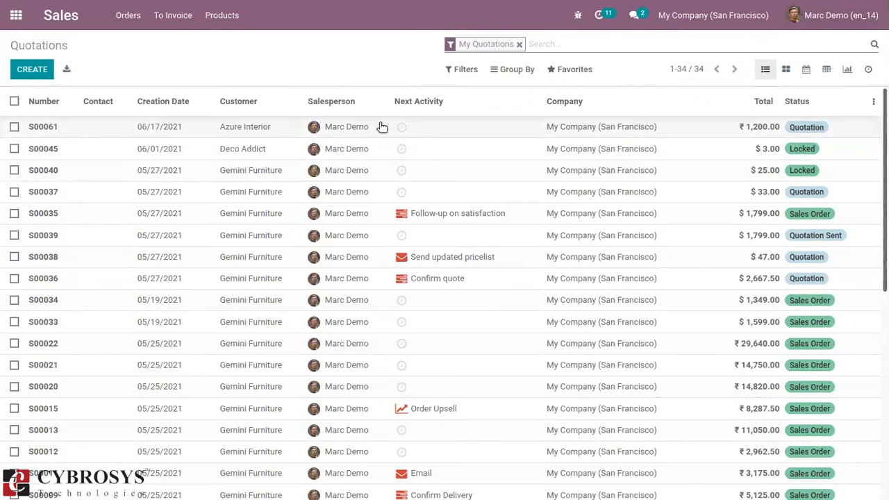
left_click(345, 125)
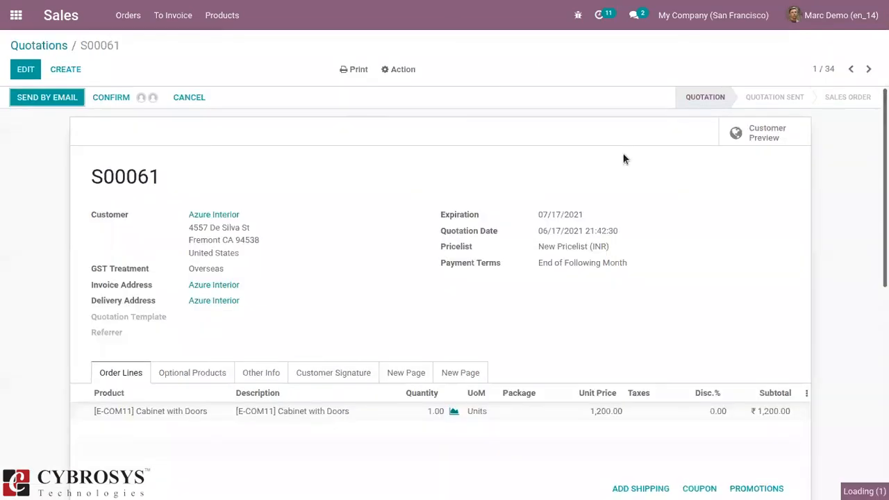
left_click(102, 99)
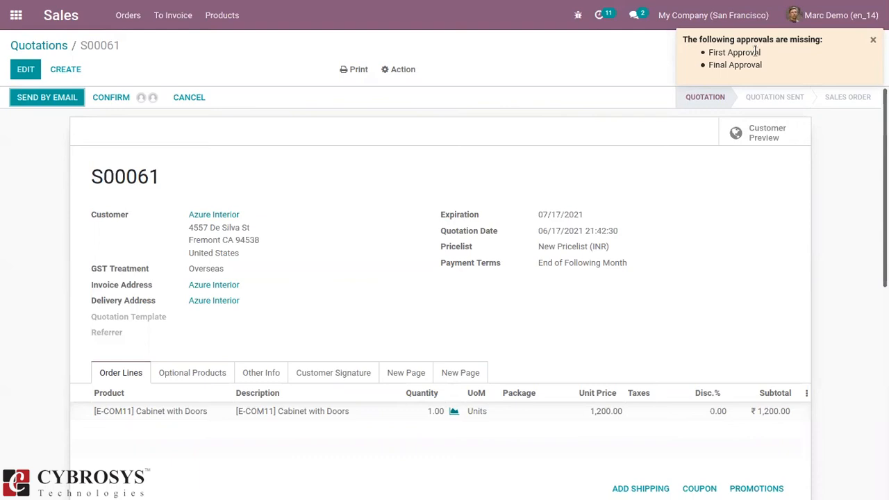
left_click(875, 40)
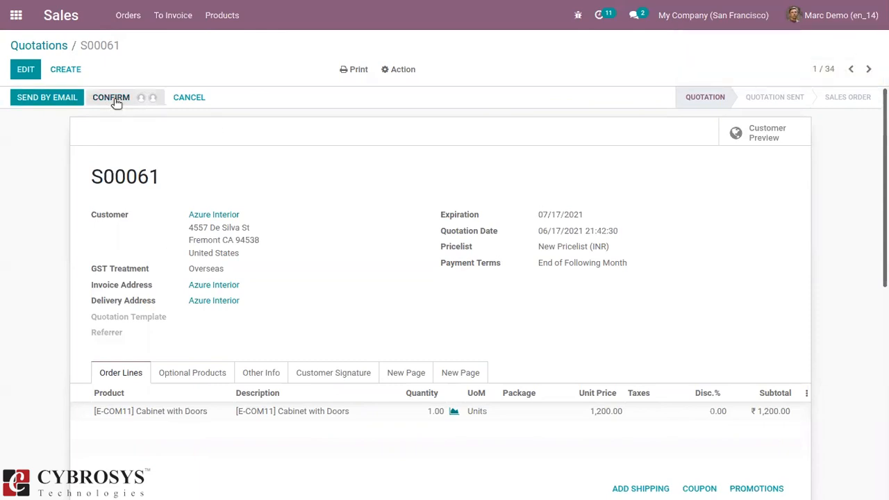
Log out of the demo account and sign in with the administrator's login and password
left_click(830, 16)
left_click(822, 139)
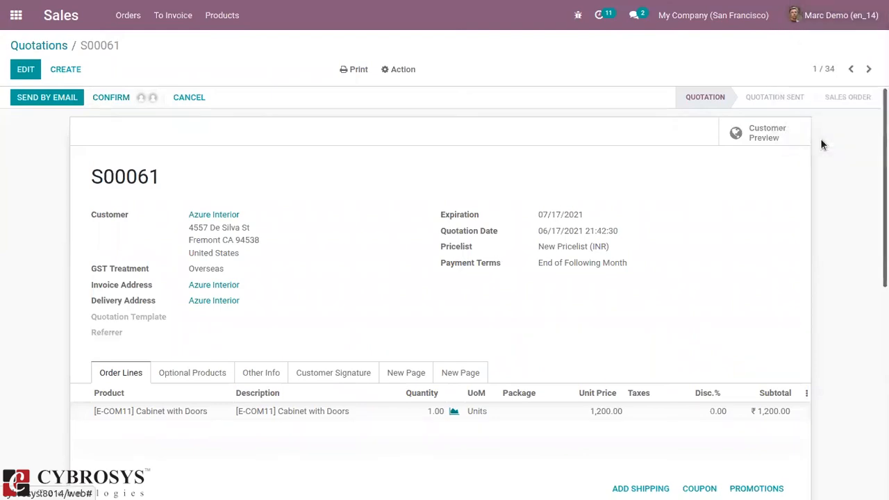
type("1")
left_click(472, 219)
type("1")
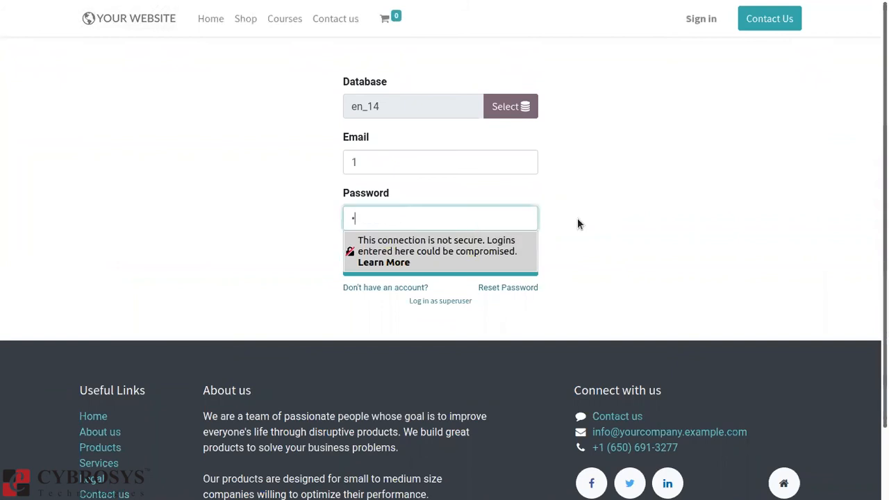
left_click(464, 264)
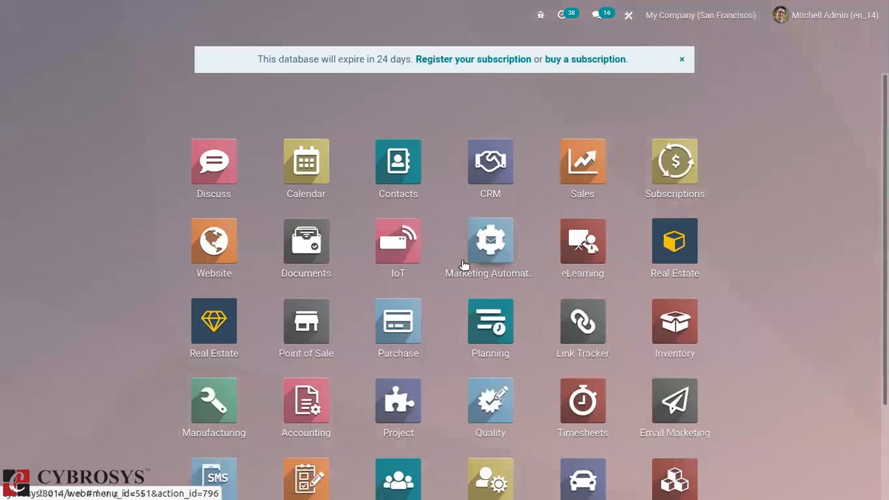
Remove the My Quotations filter from the Sales quotations and open the demo salesperson's Azure Interior quotation of 1,200.00
left_click(568, 187)
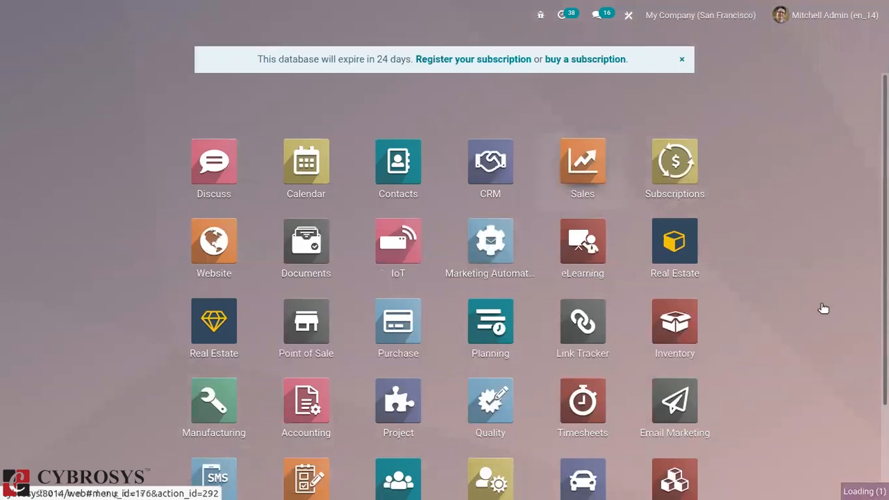
scroll(444, 362, "down", 2)
scroll(445, 362, "down", 1)
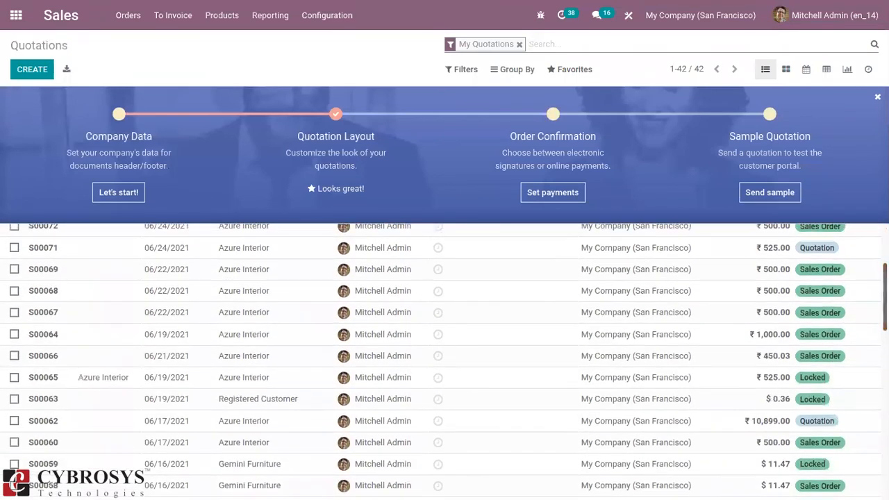
scroll(555, 278, "up", 3)
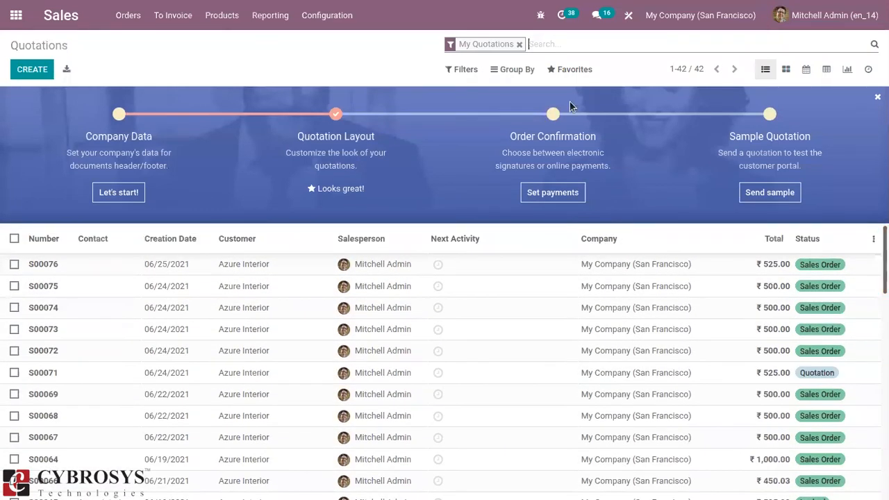
left_click(520, 45)
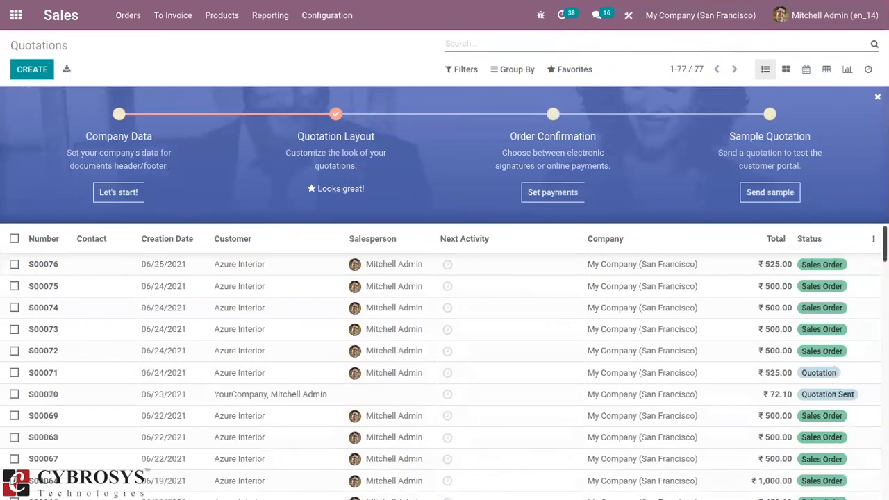
scroll(444, 361, "down", 3)
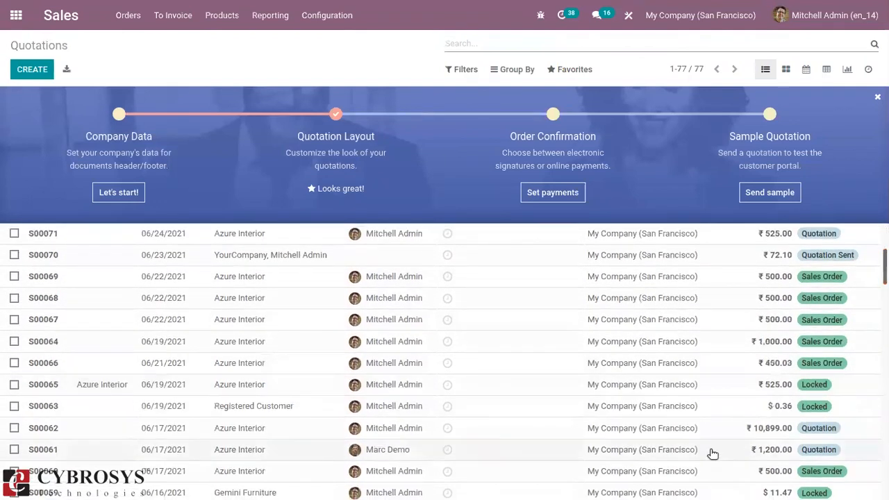
left_click(710, 453)
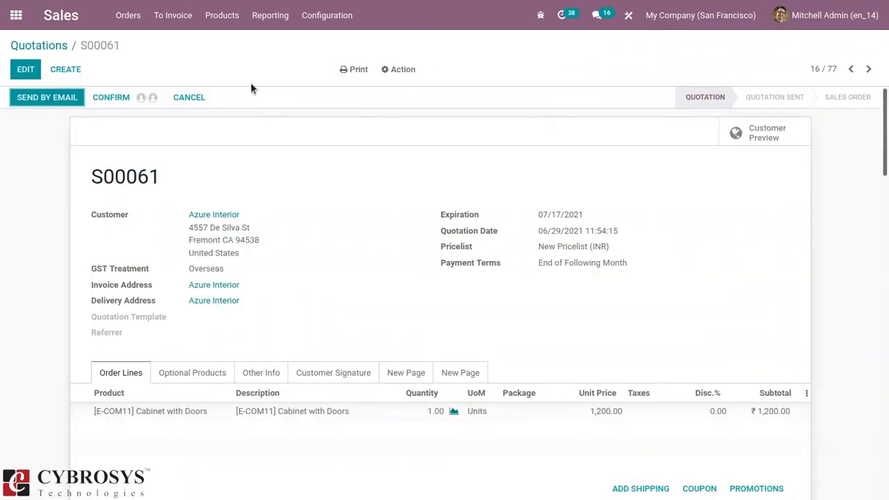
Try approving and rejecting the First Approval on the quotation, revoking each decision
left_click(142, 100)
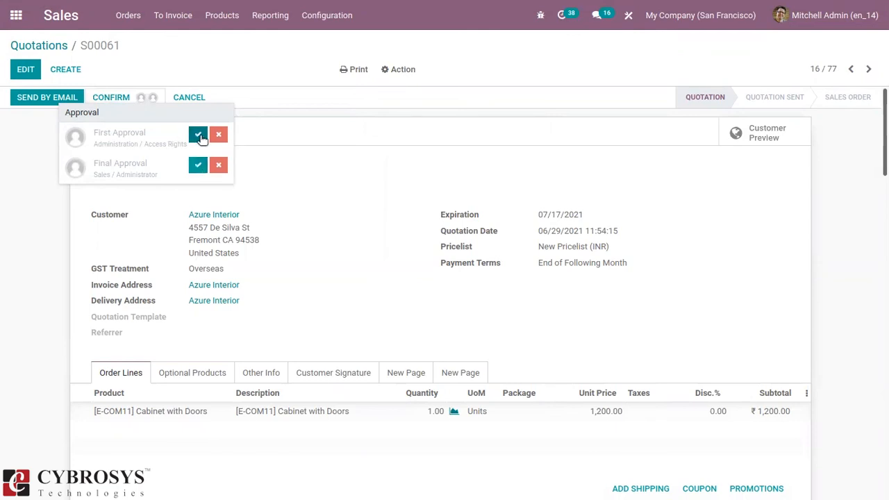
left_click(199, 136)
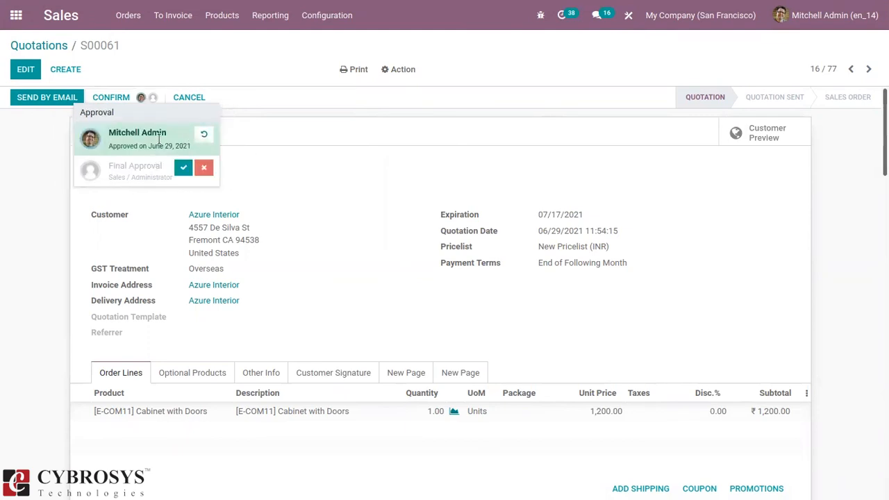
left_click(205, 136)
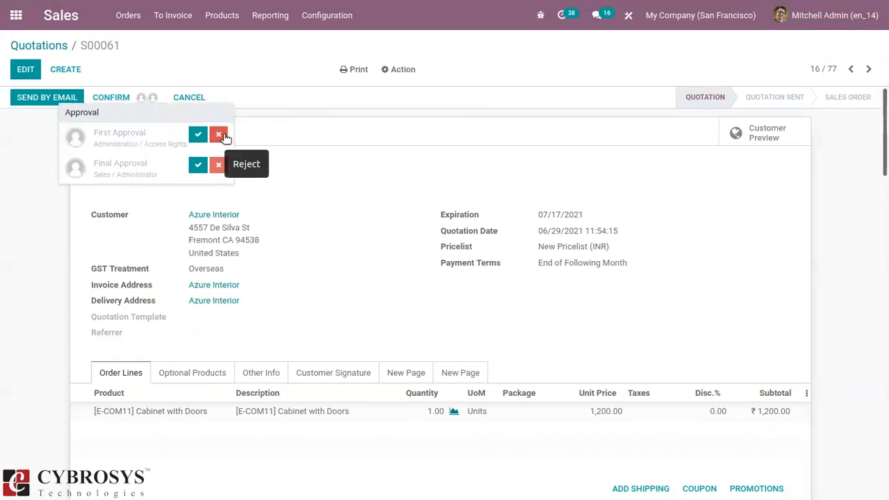
left_click(221, 135)
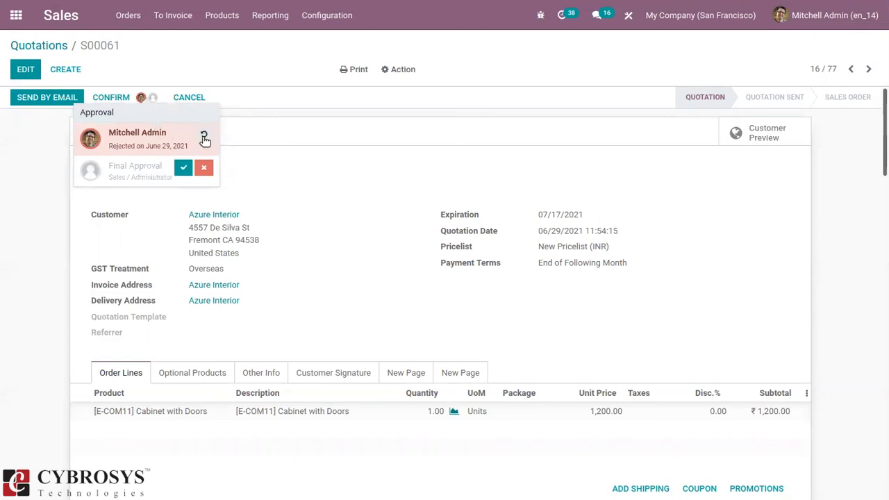
left_click(204, 137)
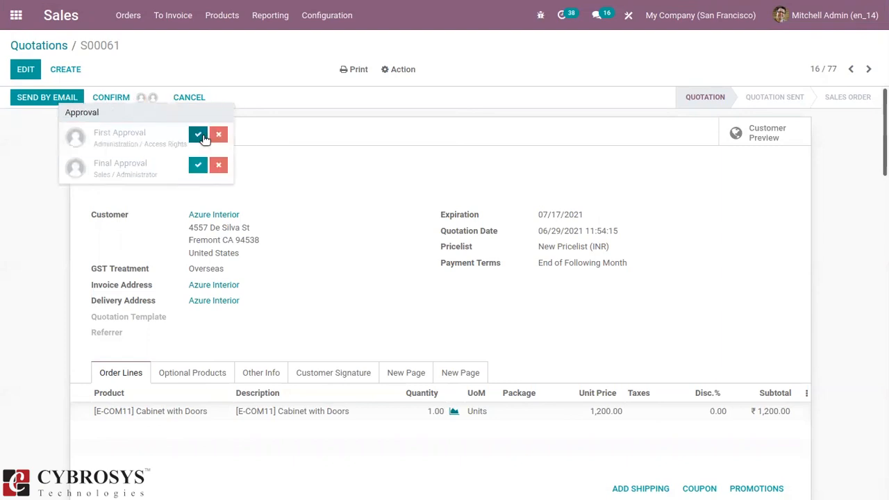
Grant both the First Approval and the Final Approval, and confirm the quotation
left_click(194, 136)
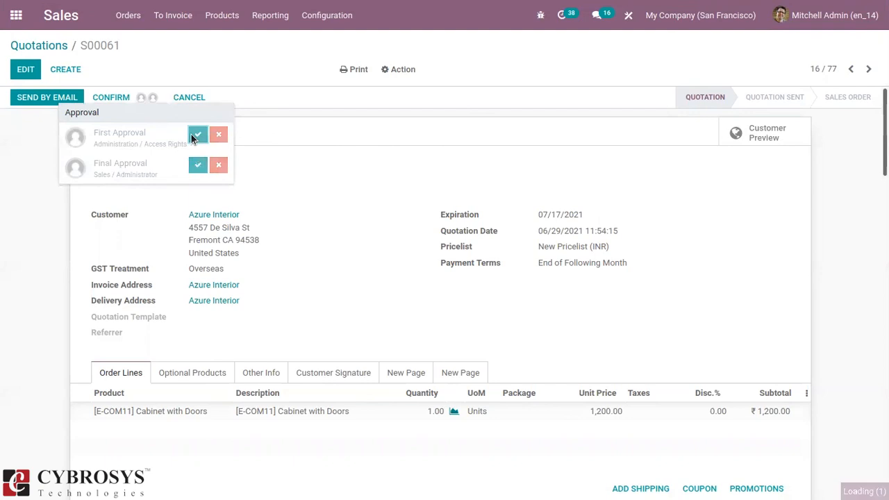
left_click(182, 169)
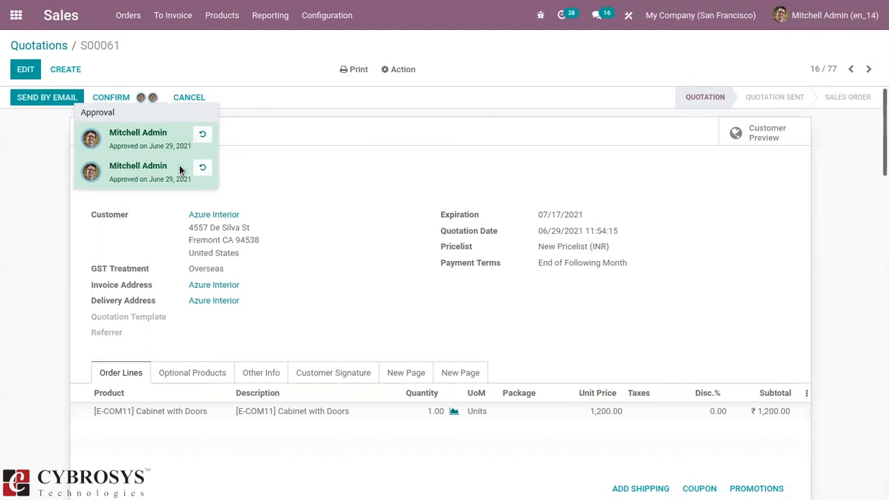
left_click(270, 164)
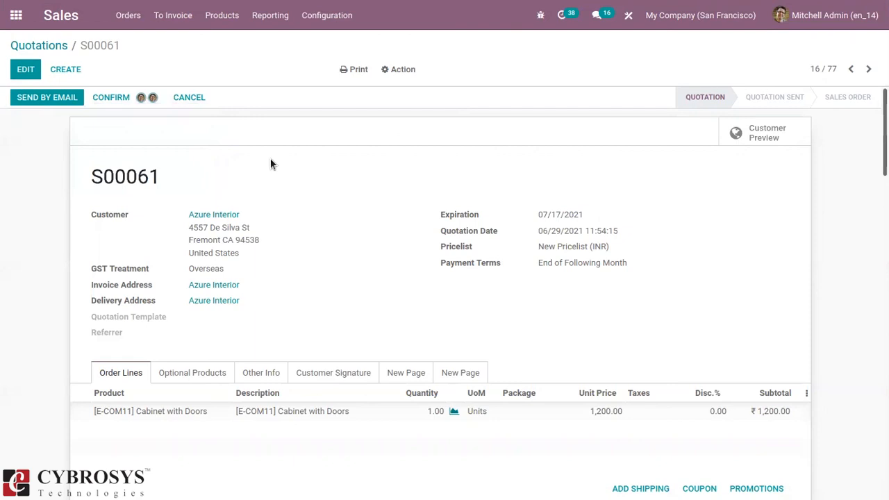
left_click(111, 95)
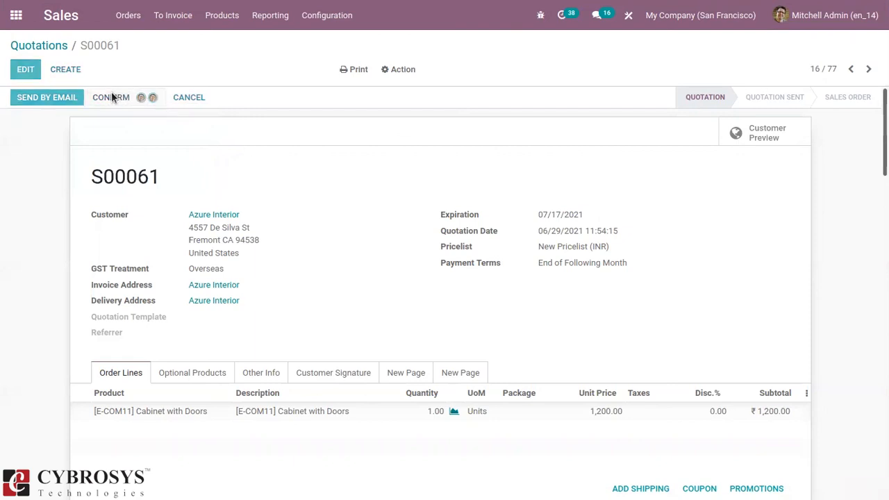